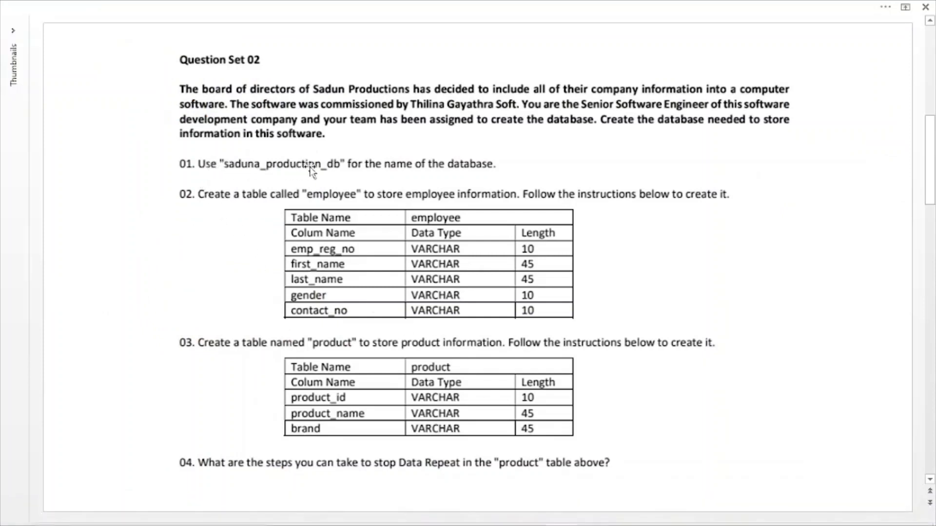
# Switch to MySQL Workbench, rename the mydb schema to saduna_production_db and update all references to it
pyautogui.moveTo(585, 524)
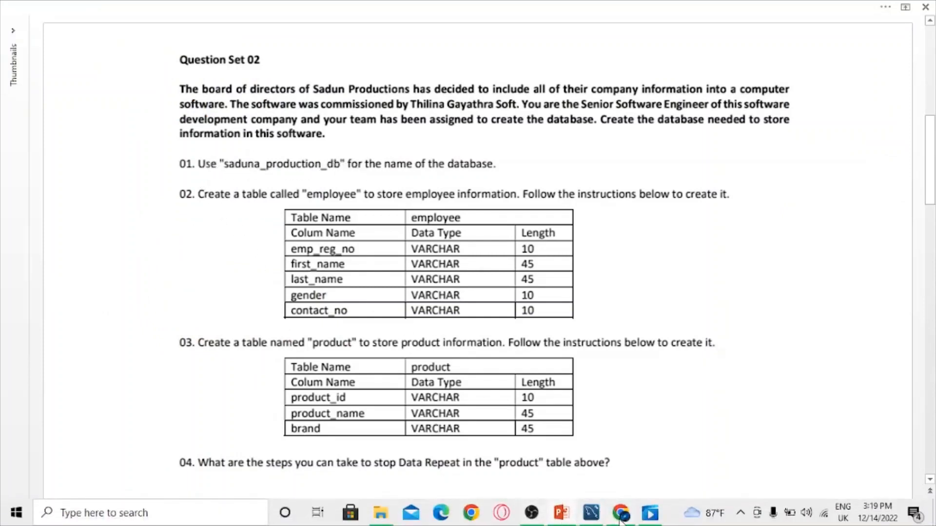
pyautogui.click(591, 514)
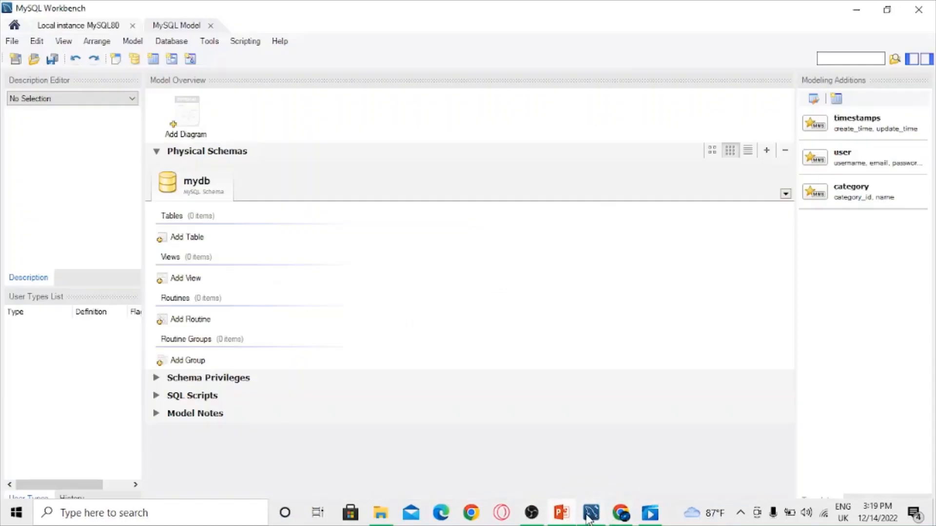
pyautogui.doubleClick(199, 188)
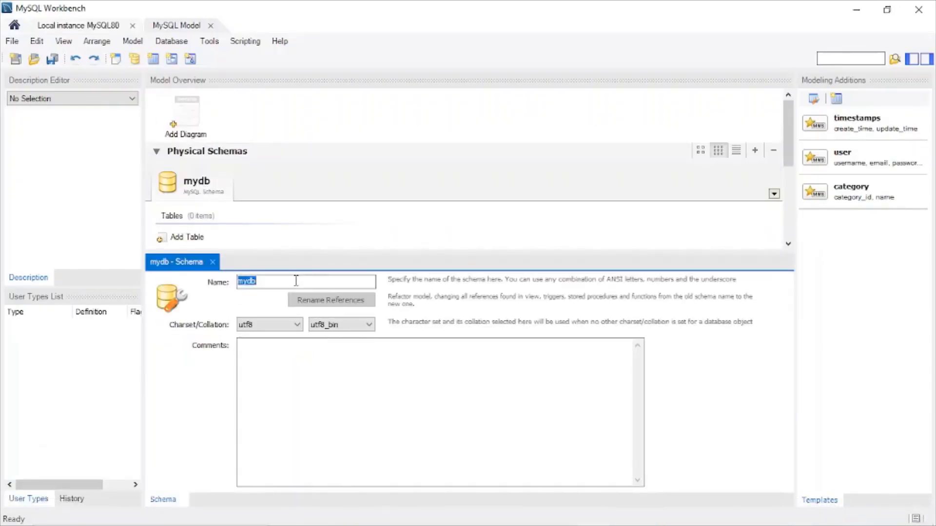
pyautogui.write('sadun')
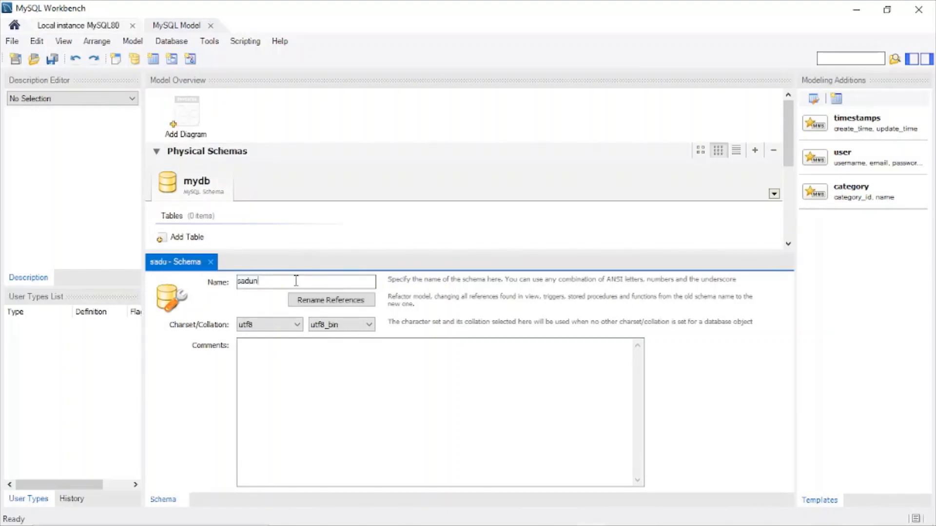
pyautogui.write('a_')
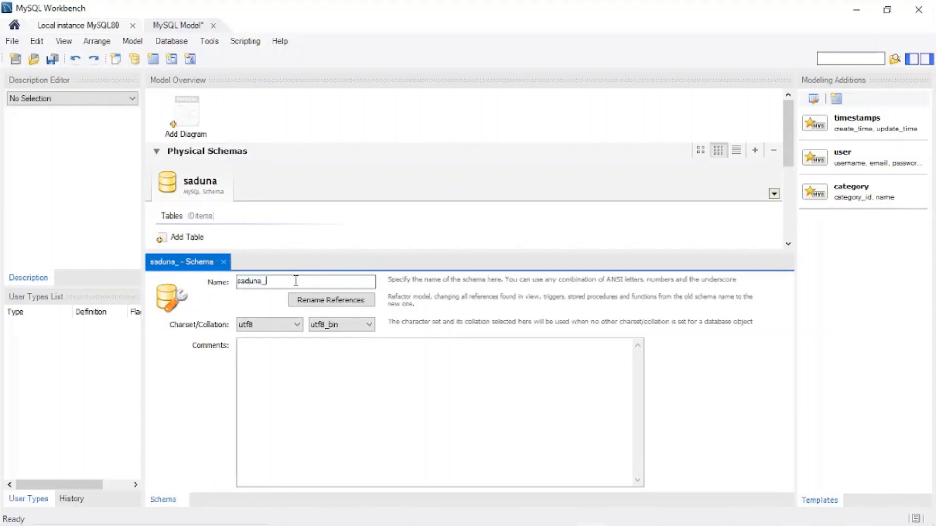
pyautogui.write('prod')
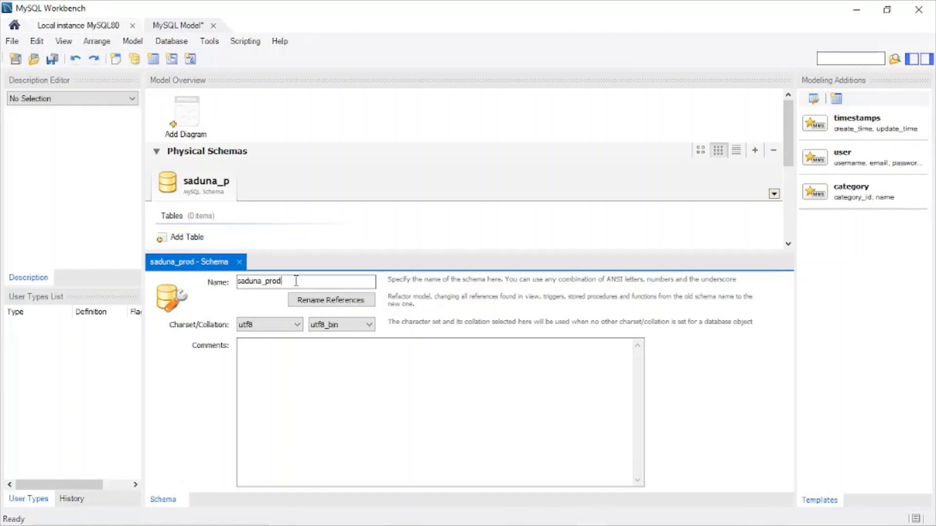
pyautogui.write('uction')
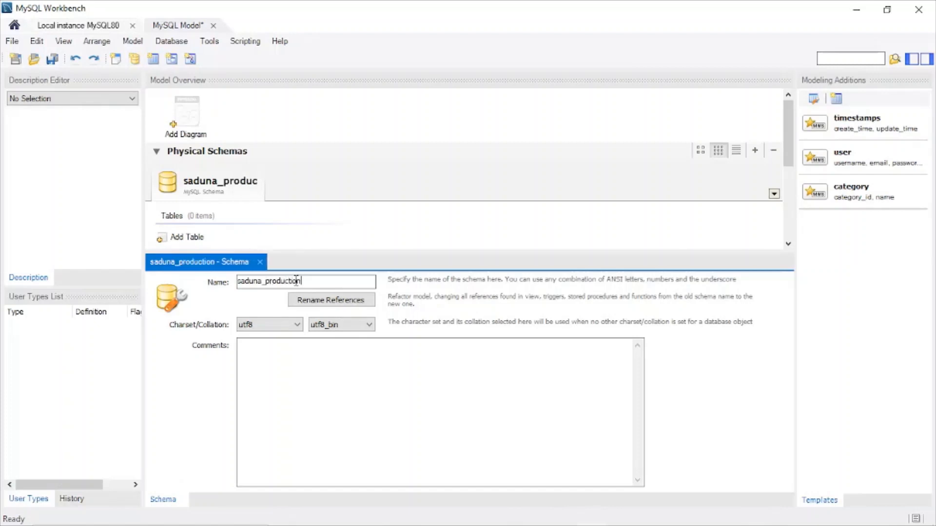
pyautogui.write('_db')
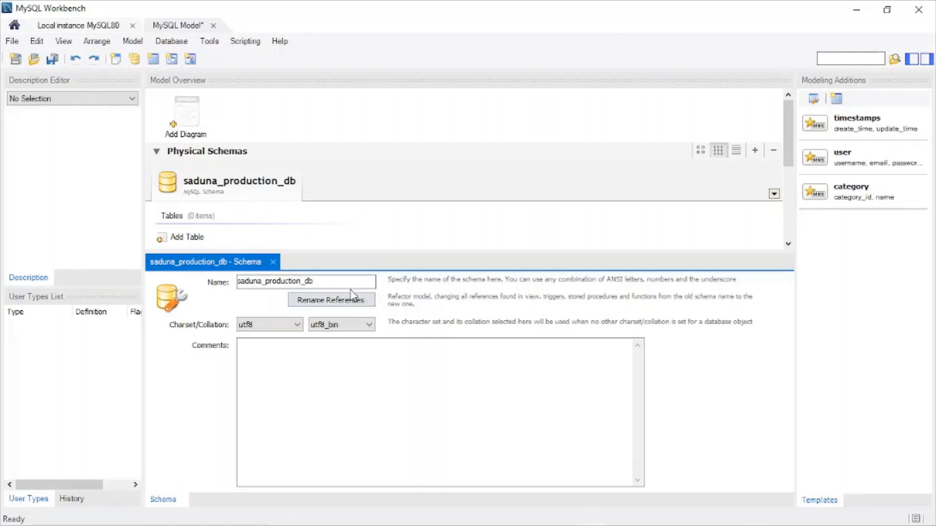
pyautogui.click(338, 305)
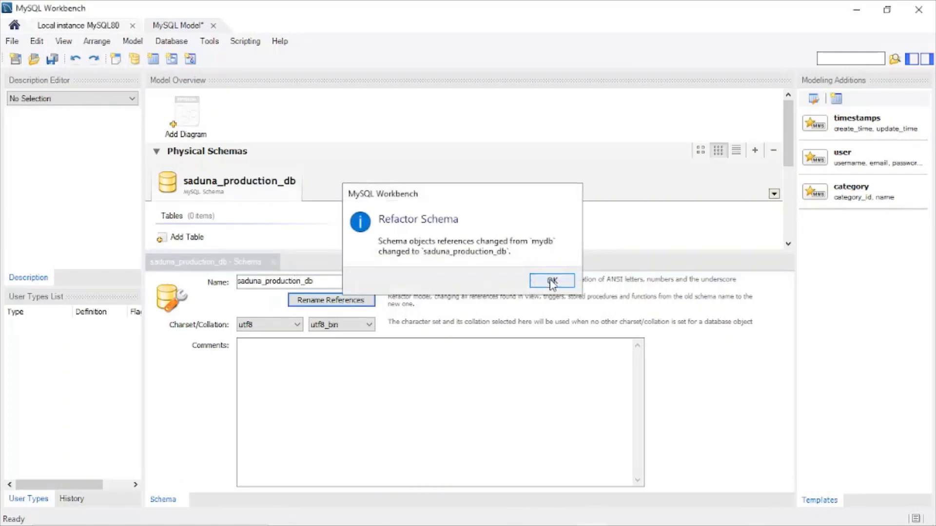
pyautogui.click(552, 282)
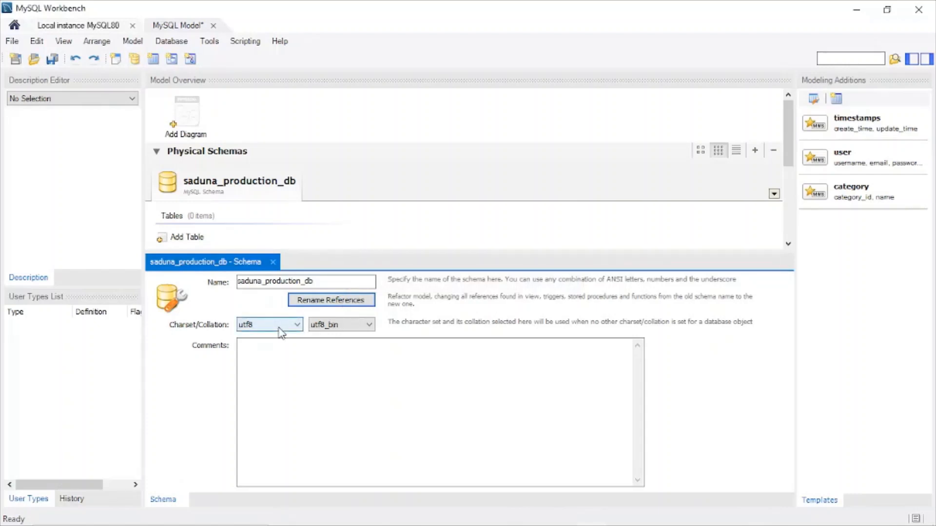
# Add an EER diagram to the model and review the employee table specification in the PowerPoint question sheet before returning to MySQL Workbench
pyautogui.doubleClick(191, 134)
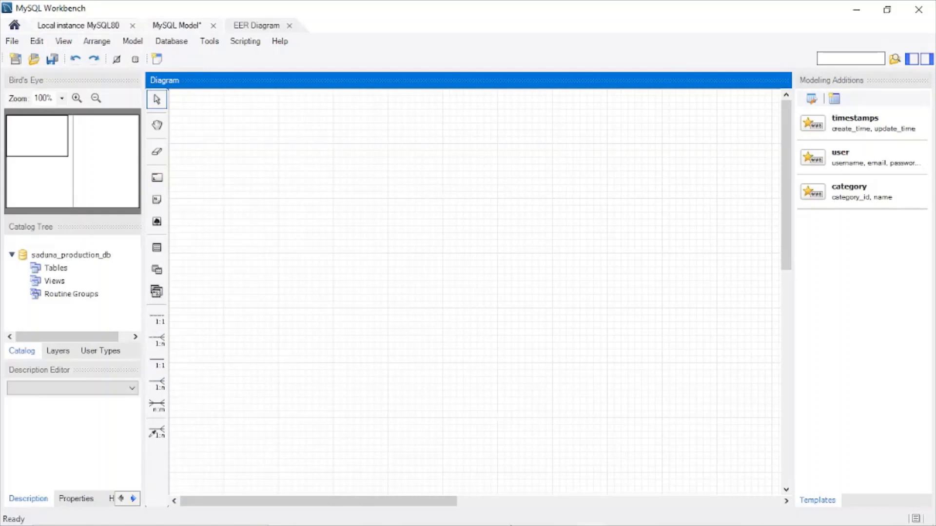
pyautogui.moveTo(546, 521)
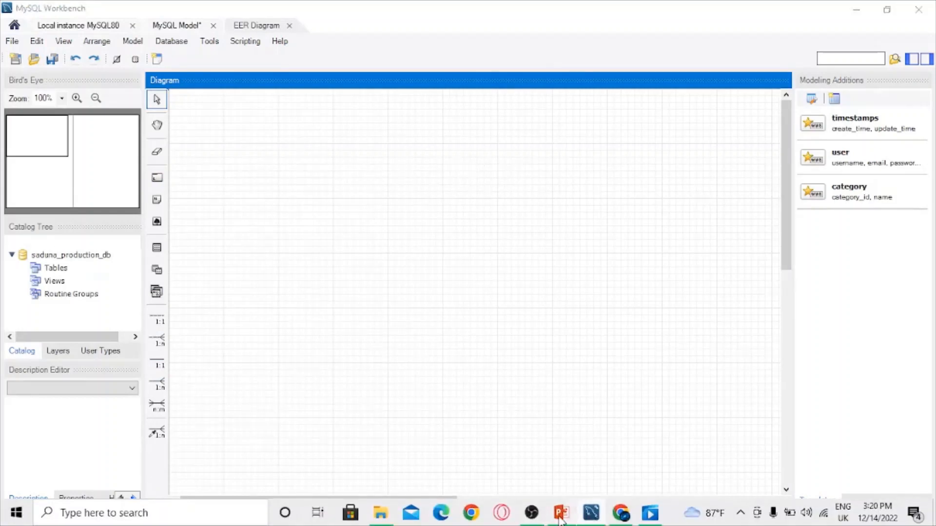
pyautogui.click(560, 517)
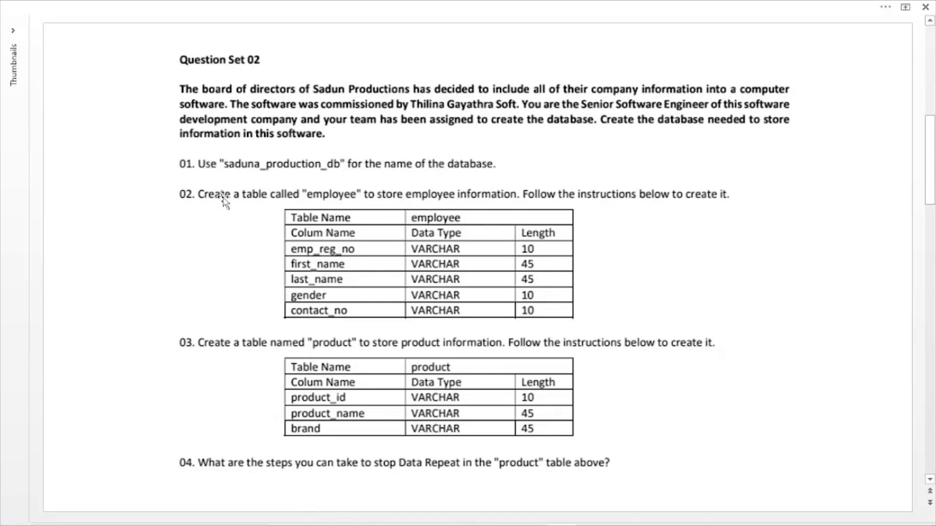
pyautogui.moveTo(604, 522)
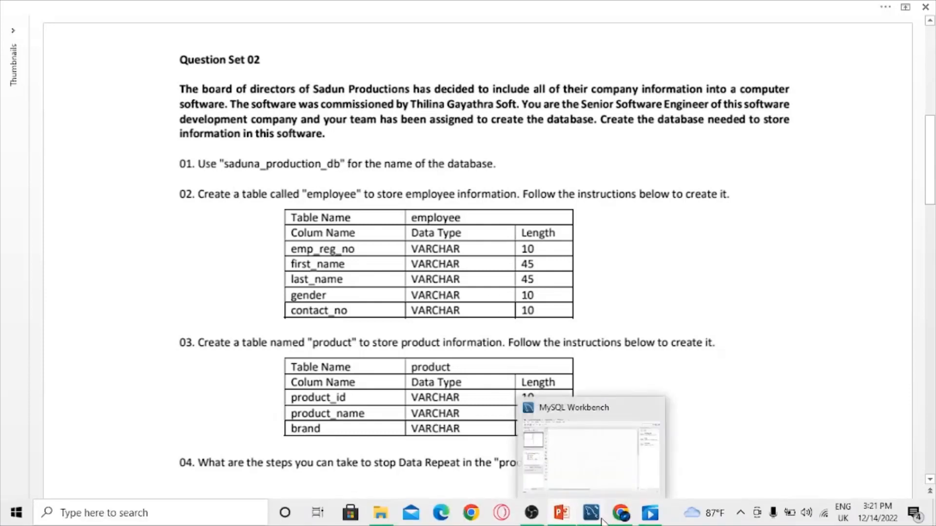
pyautogui.click(592, 517)
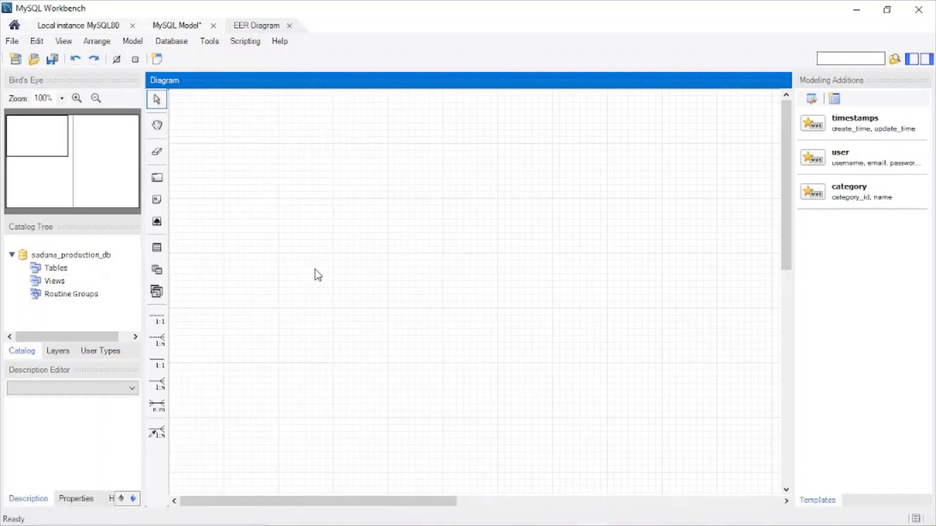
# Place a new table in the upper-left area of the EER diagram and name it employee
pyautogui.click(167, 251)
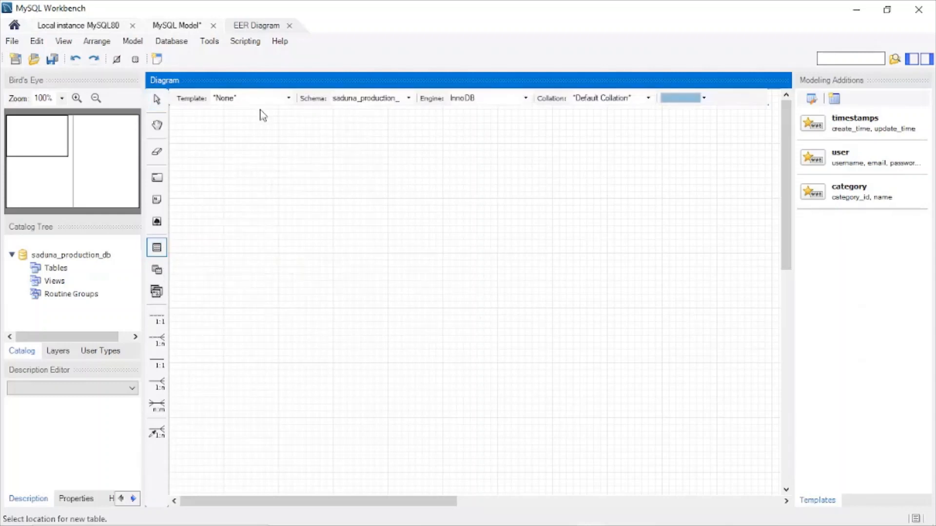
pyautogui.click(230, 163)
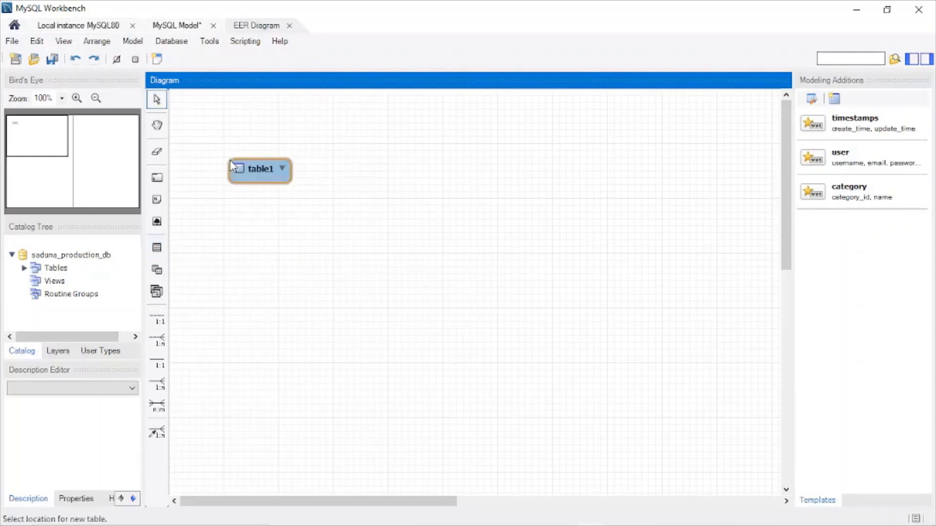
pyautogui.click(251, 176)
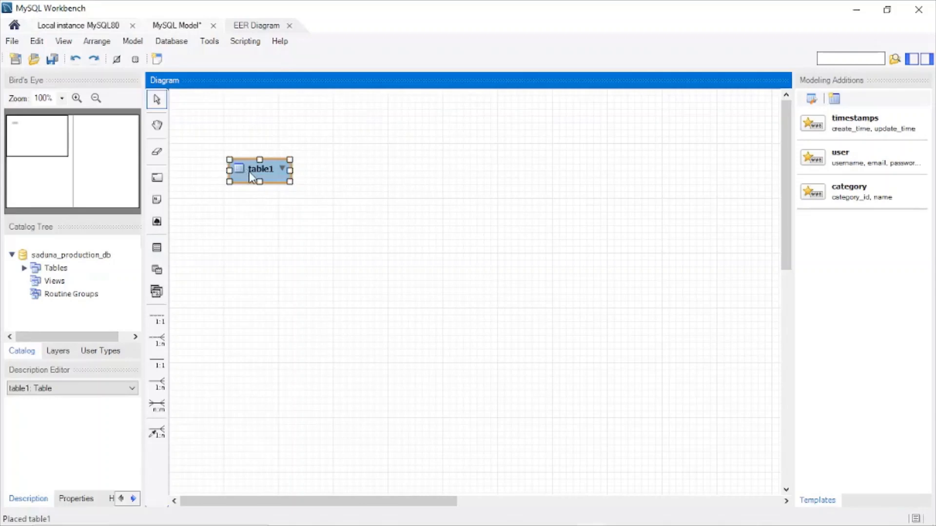
pyautogui.doubleClick(251, 176)
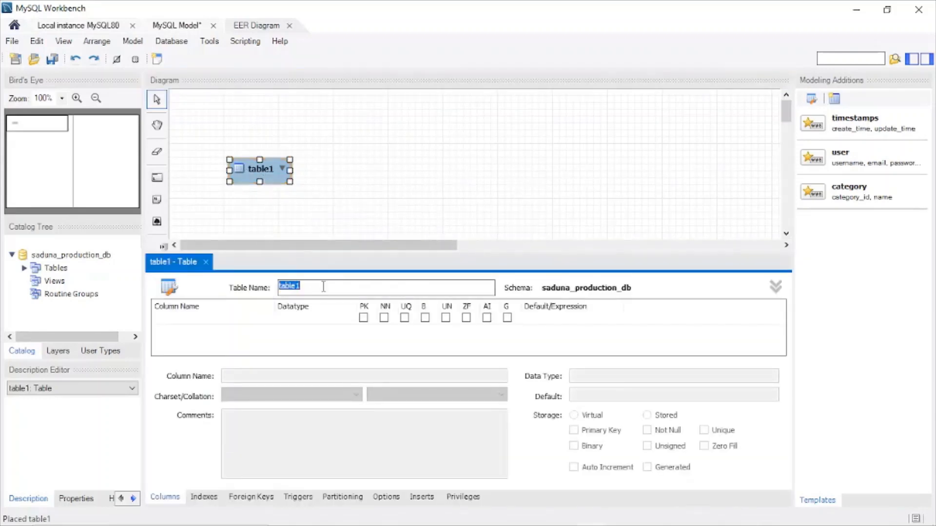
pyautogui.write('employee')
# Add the primary-key column emp_reg_no with datatype VARCHAR(10) to the employee table
pyautogui.doubleClick(178, 318)
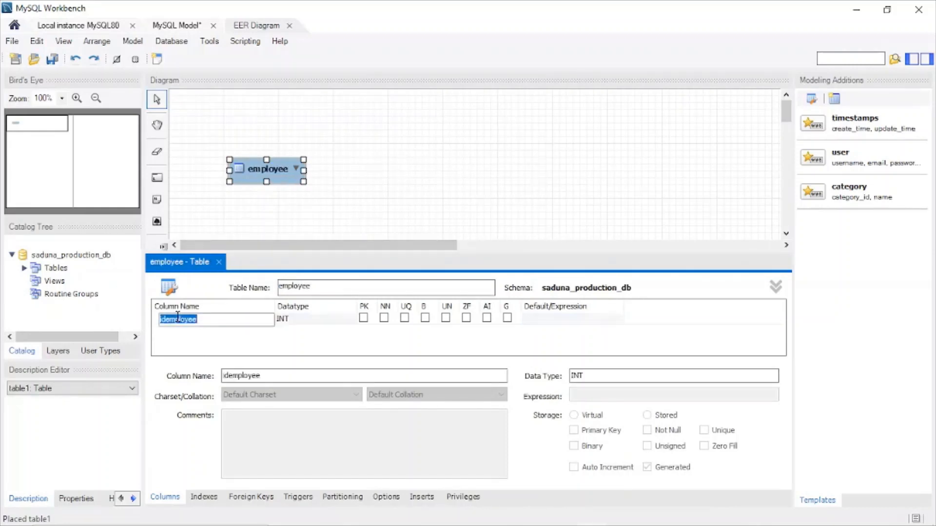
pyautogui.write('emp_n')
pyautogui.write('eg_no')
pyautogui.press('Tab')
pyautogui.click(349, 320)
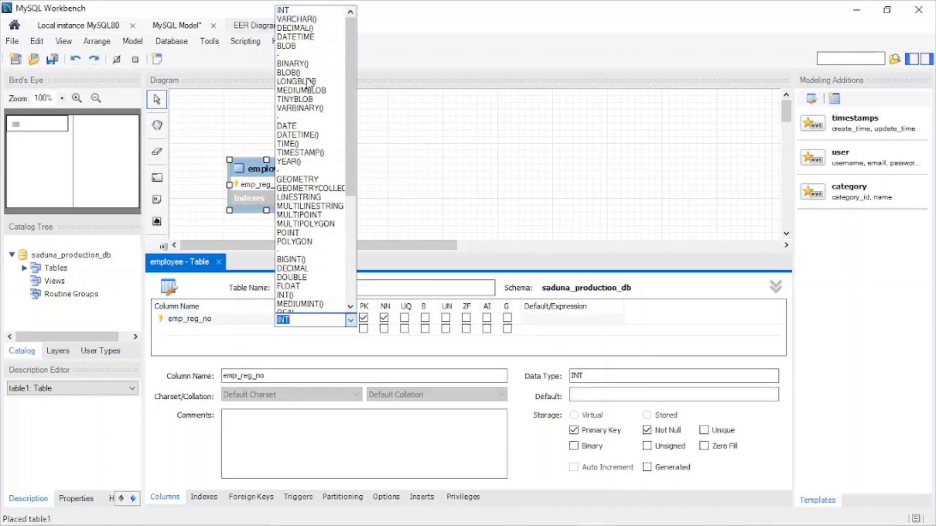
pyautogui.click(312, 24)
pyautogui.write('10')
# Add the columns first_name and last_name to the employee table, both with datatype VARCHAR(45)
pyautogui.click(206, 330)
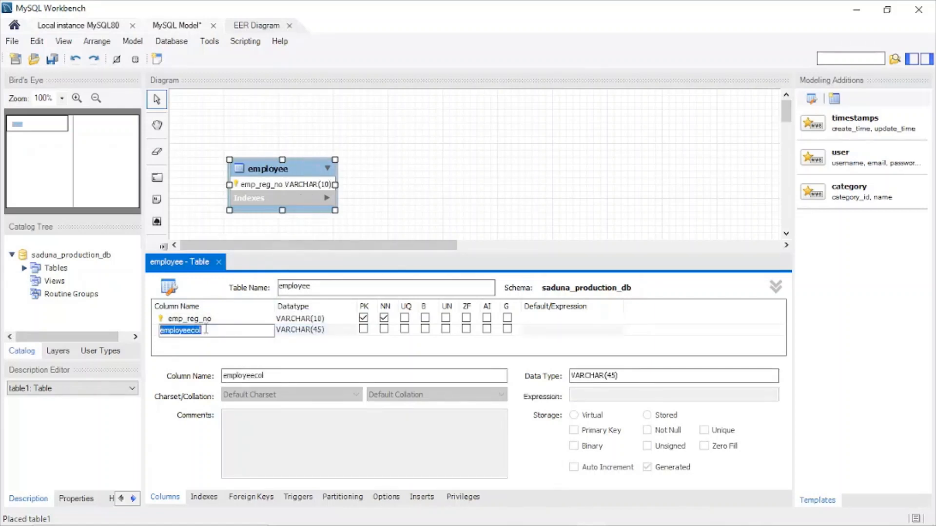
pyautogui.write('first_name')
pyautogui.click(201, 341)
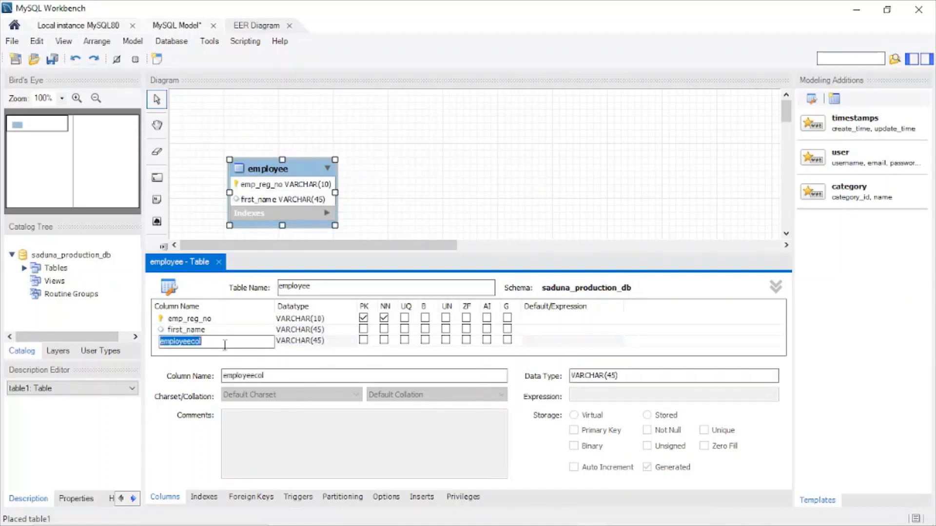
pyautogui.write('last_name')
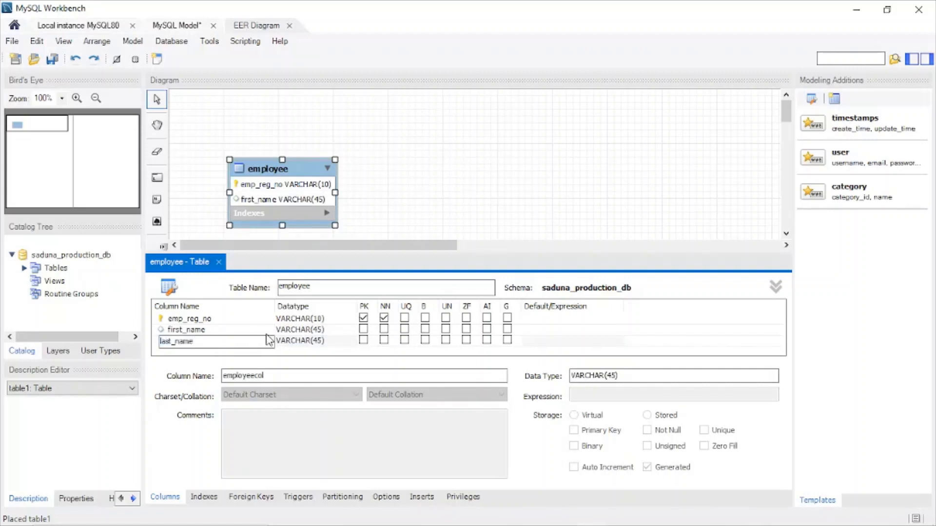
# Add a gender column to the employee table and set its datatype to VARCHAR(10)
pyautogui.click(201, 353)
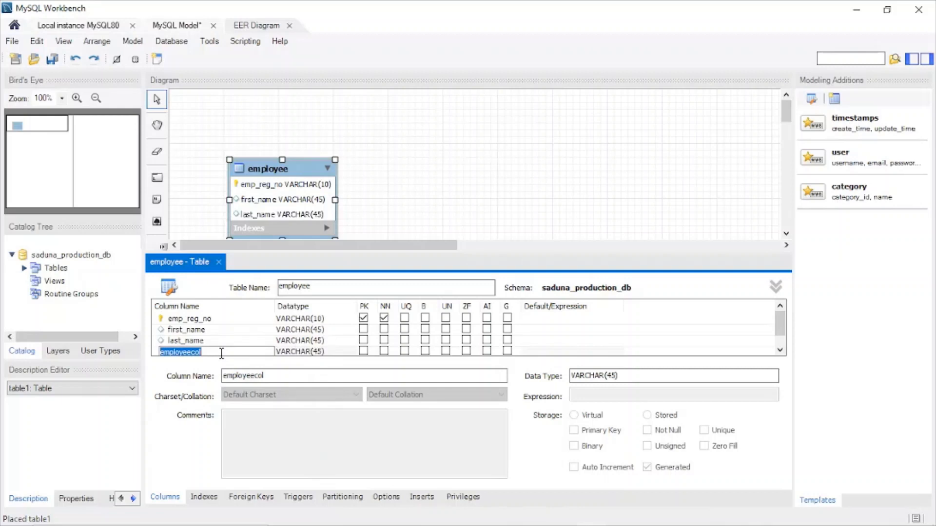
pyautogui.write('gender')
pyautogui.press('Tab')
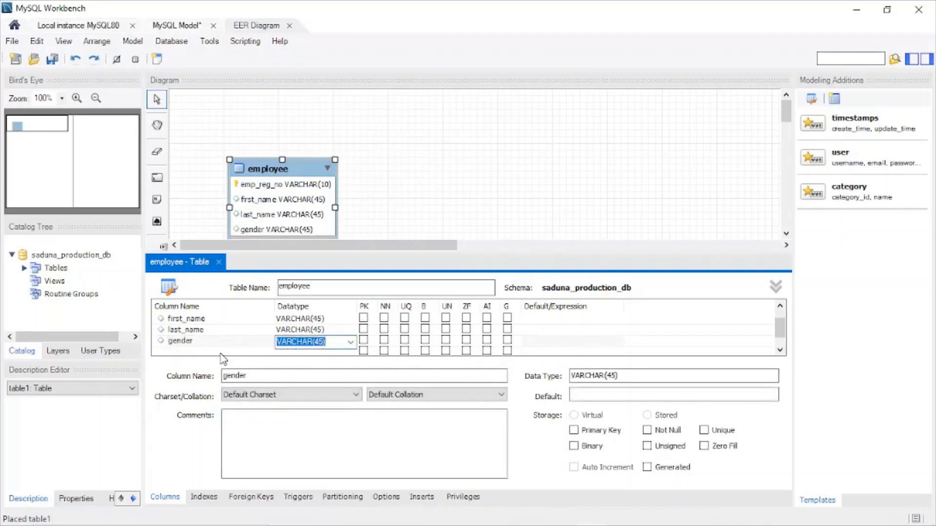
pyautogui.press('Right')
pyautogui.press('Left')
pyautogui.press('BackSpace')
pyautogui.press('BackSpace')
pyautogui.write('10')
# Add a contact_no column to the employee table, keeping the default datatype VARCHAR(45)
pyautogui.click(187, 350)
pyautogui.write('contact')
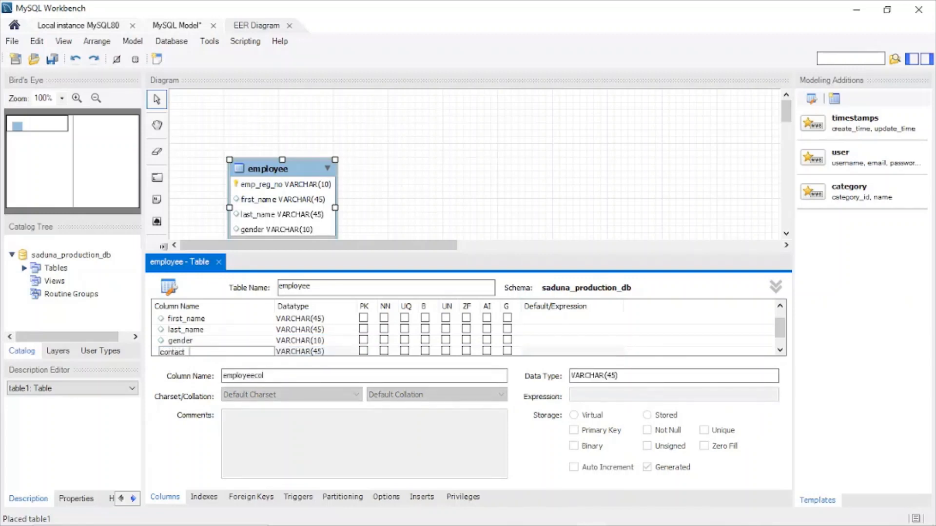
pyautogui.write('_no')
pyautogui.click(497, 220)
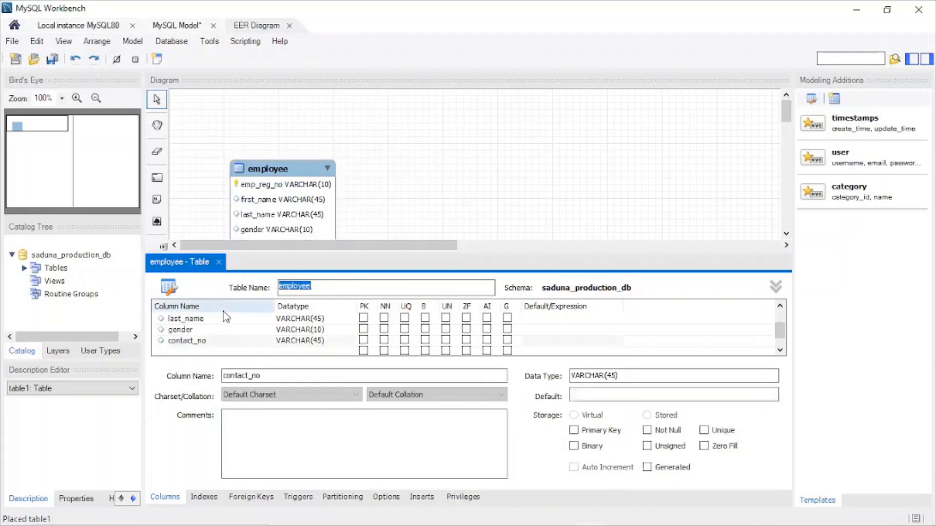
# Close the employee table editor, then move the table toward the diagram's upper-left corner and enlarge it
pyautogui.click(218, 262)
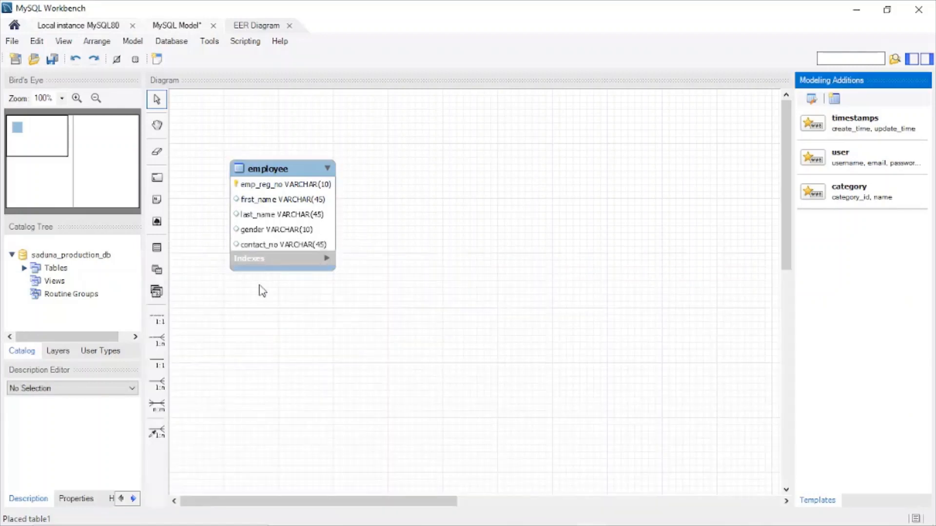
pyautogui.moveTo(295, 178); pyautogui.dragTo(254, 127)
pyautogui.moveTo(297, 224); pyautogui.dragTo(350, 262)
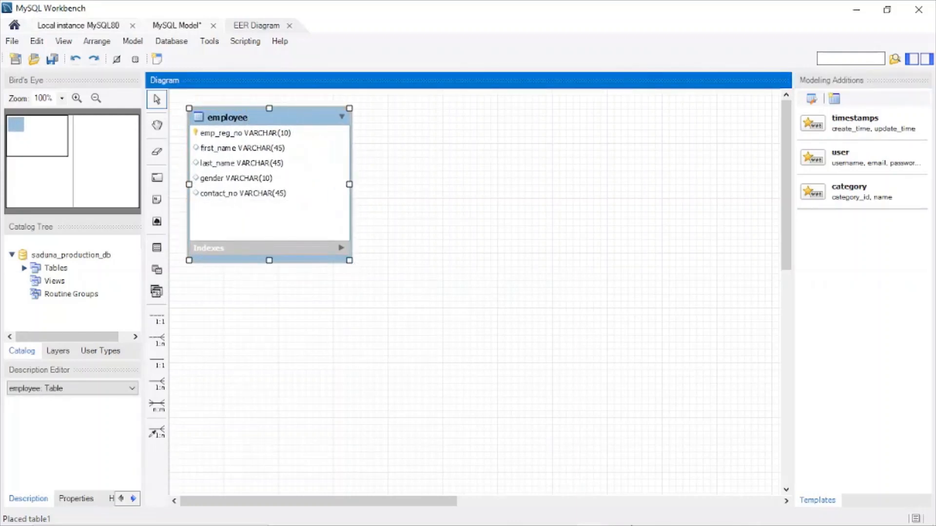
# Check the product table specification in the PowerPoint question sheet, and add a new table named product to the right of the employee table
pyautogui.click(561, 516)
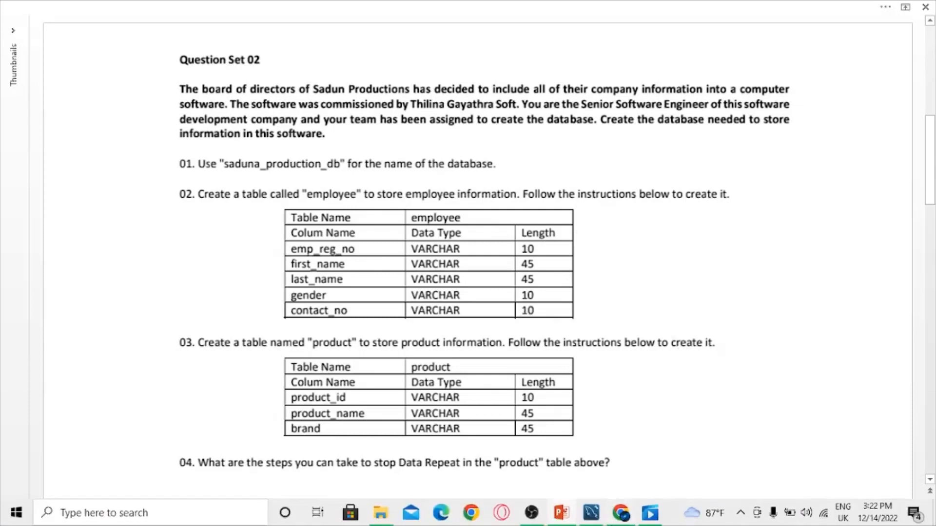
pyautogui.click(591, 521)
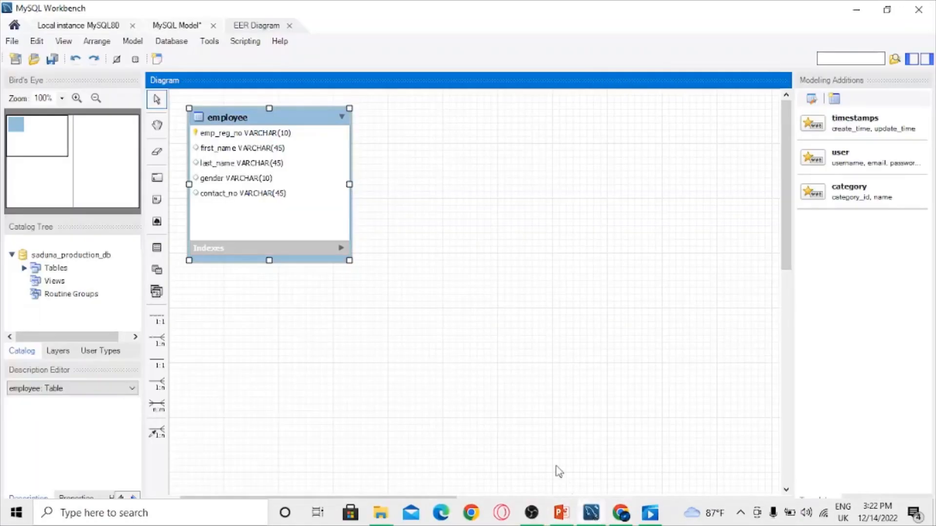
pyautogui.click(157, 247)
pyautogui.click(480, 234)
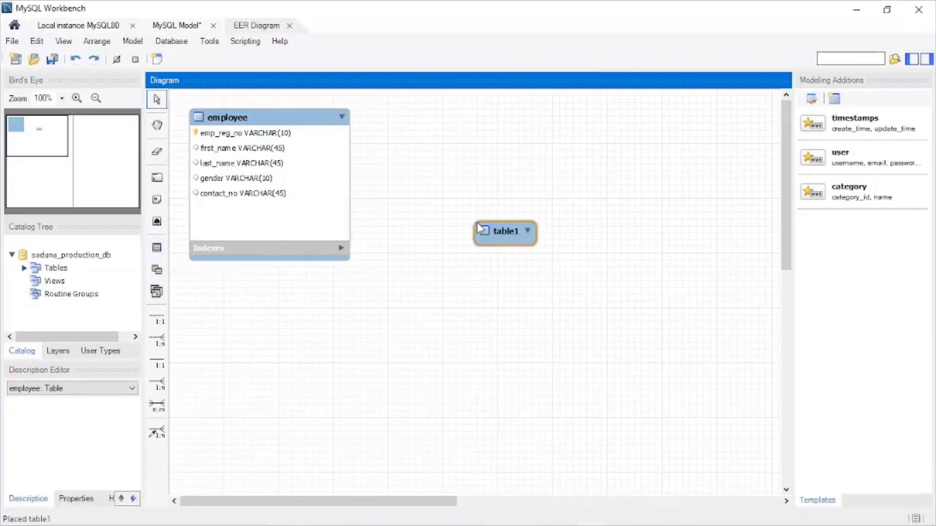
pyautogui.doubleClick(505, 245)
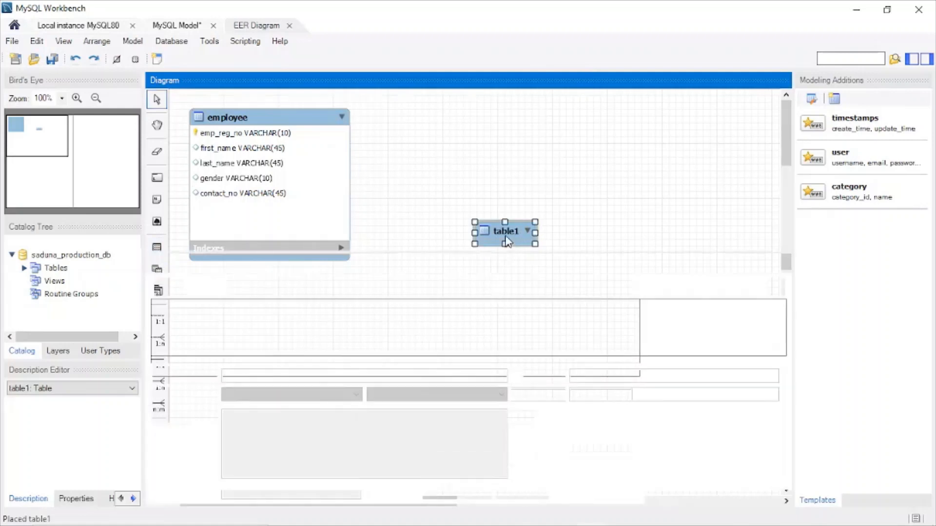
pyautogui.write('p')
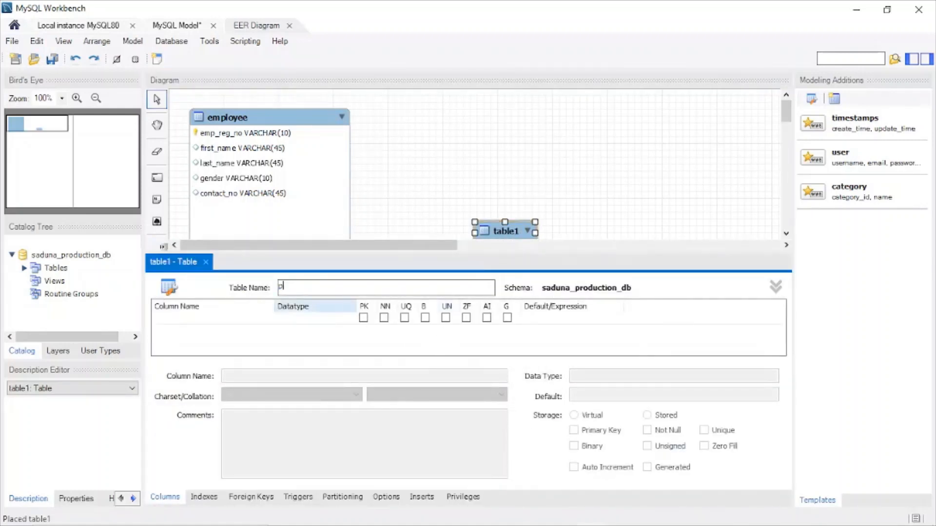
pyautogui.write('roduct')
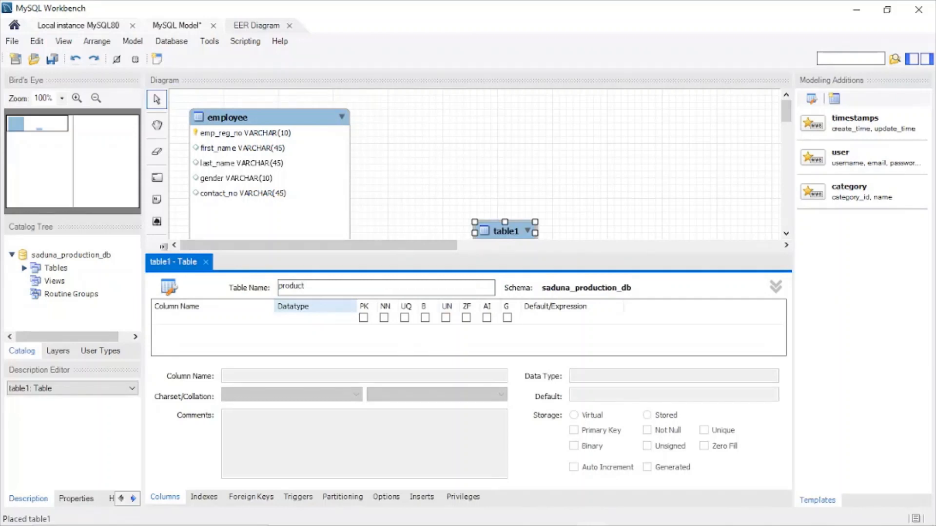
# Add a product_id column as the product table's first column and set its datatype to VARCHAR(10)
pyautogui.click(182, 319)
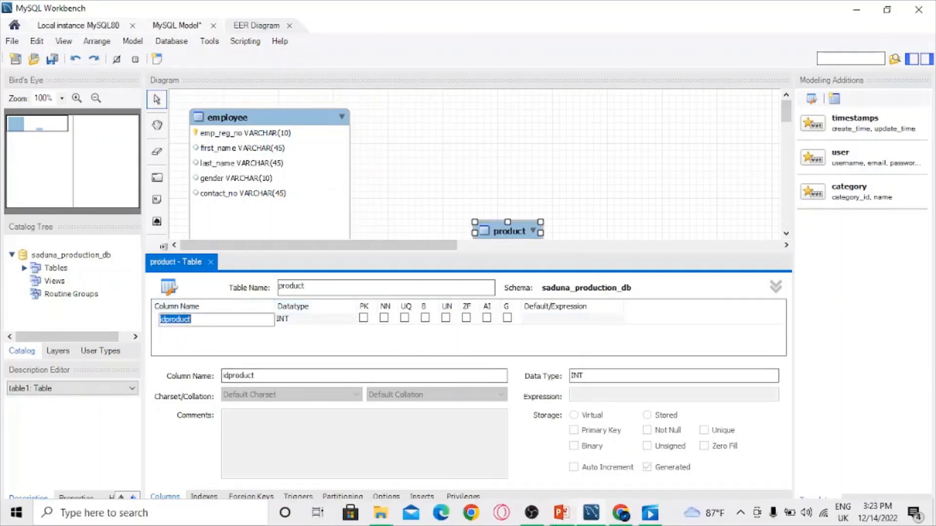
pyautogui.moveTo(571, 521)
pyautogui.moveTo(566, 463)
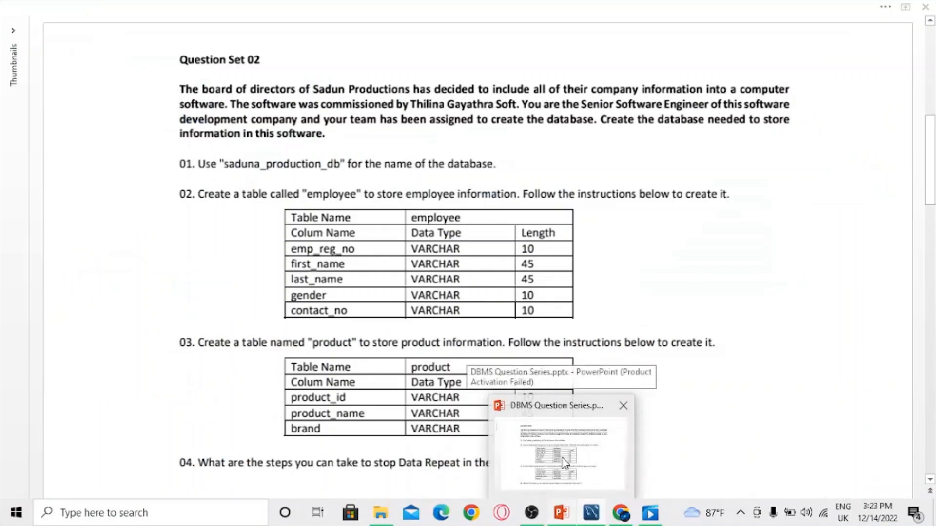
pyautogui.write('product_id')
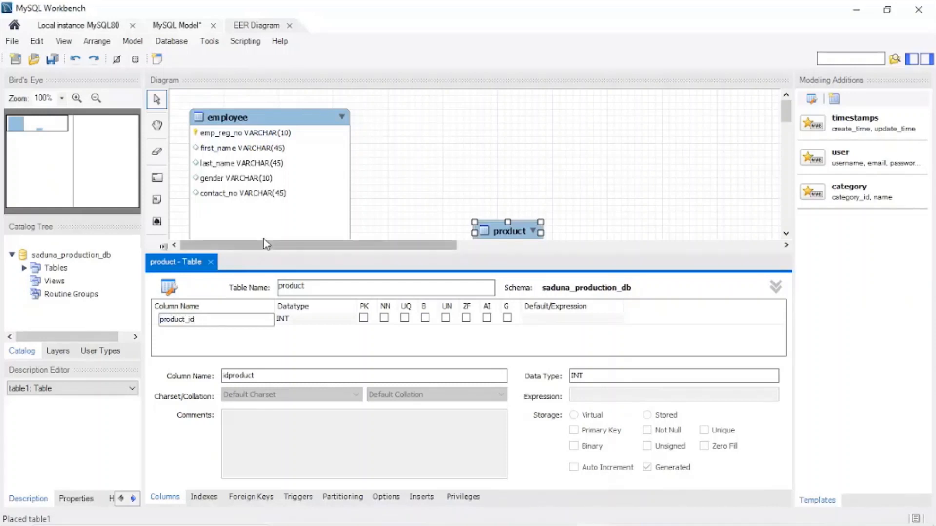
pyautogui.click(326, 320)
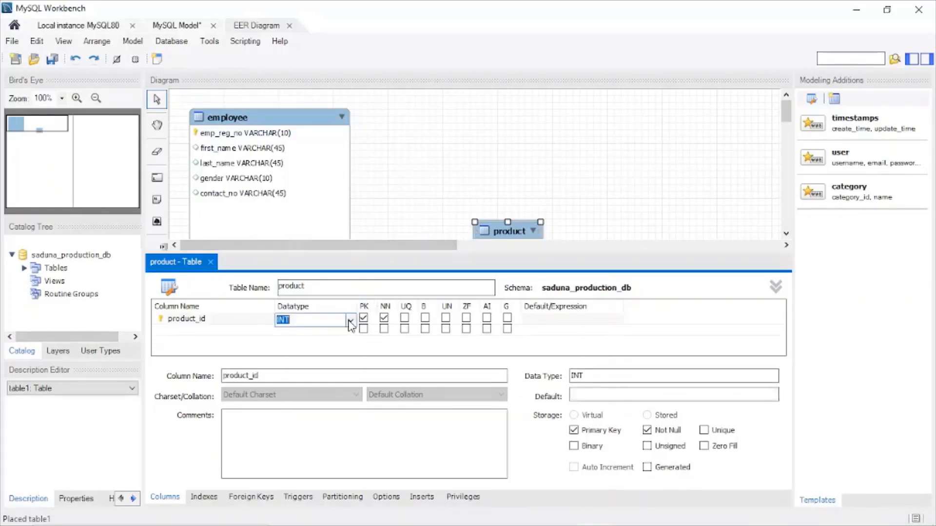
pyautogui.click(350, 320)
pyautogui.click(290, 23)
pyautogui.write('10')
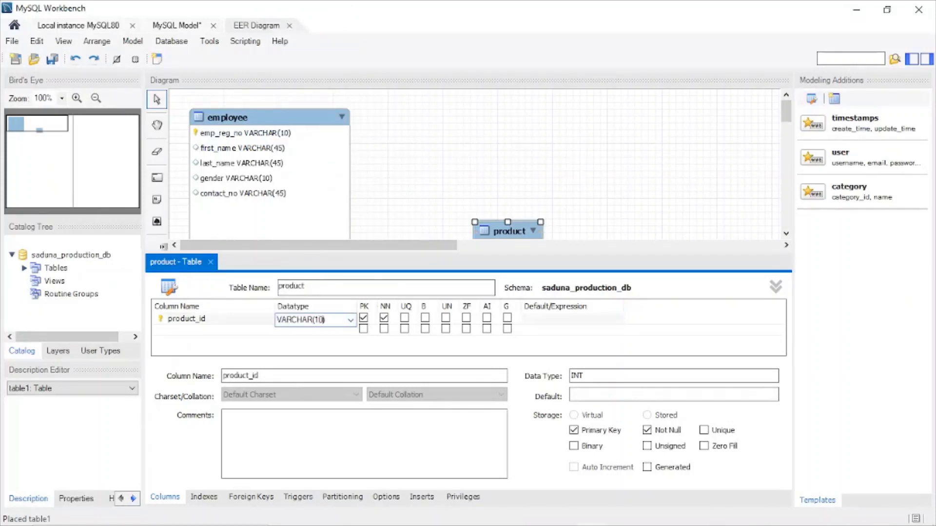
# Add the columns product_name and brand to the product table, keeping the default datatype VARCHAR(45) for both
pyautogui.click(184, 330)
pyautogui.write('p')
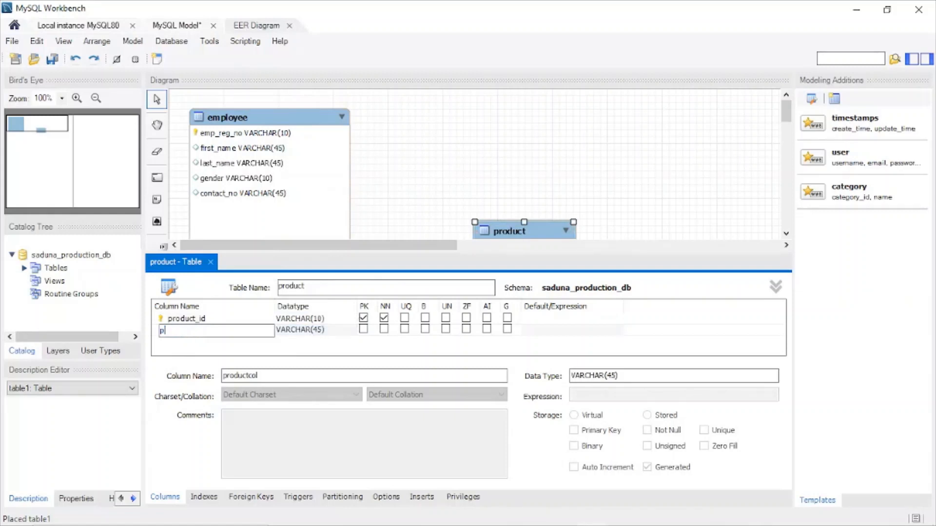
pyautogui.write('roduct_name')
pyautogui.click(182, 341)
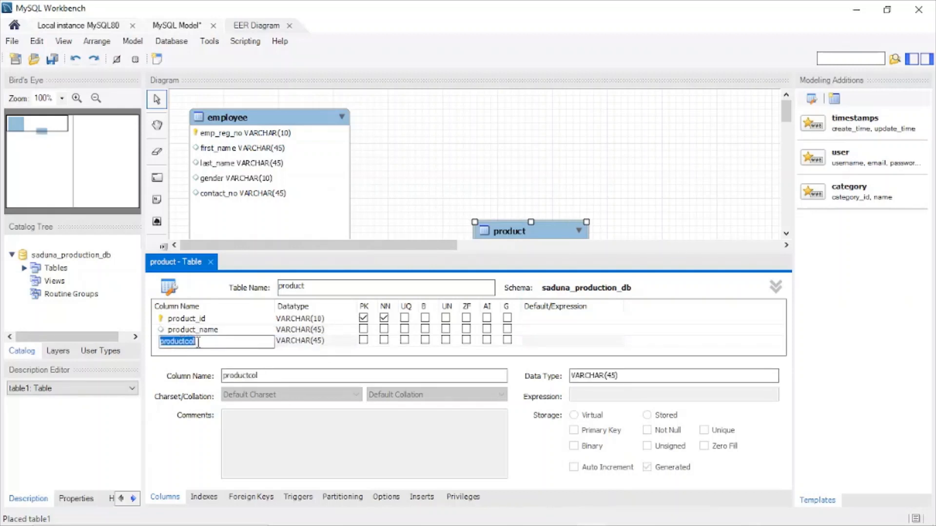
pyautogui.write('brand')
pyautogui.click(401, 210)
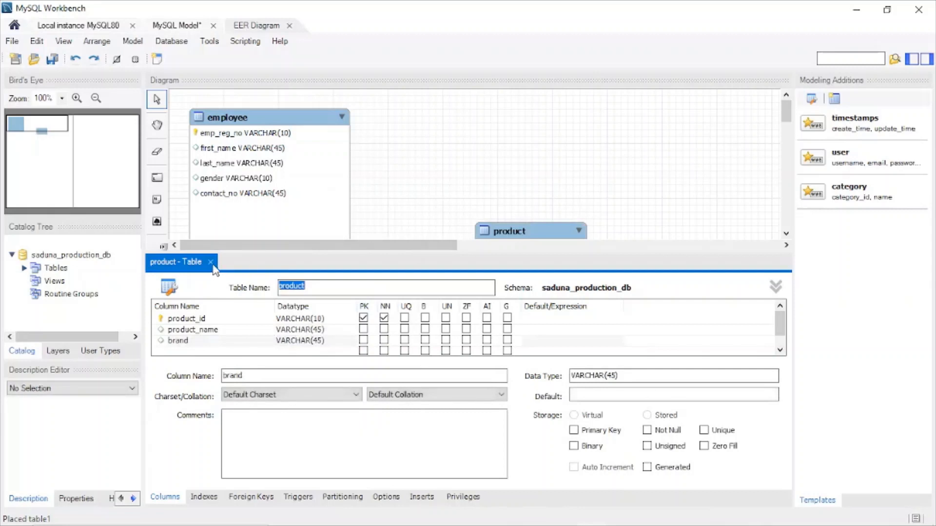
# Close the product table editor and move the product table up beside the employee table, leaving it deselected
pyautogui.click(214, 263)
pyautogui.click(210, 263)
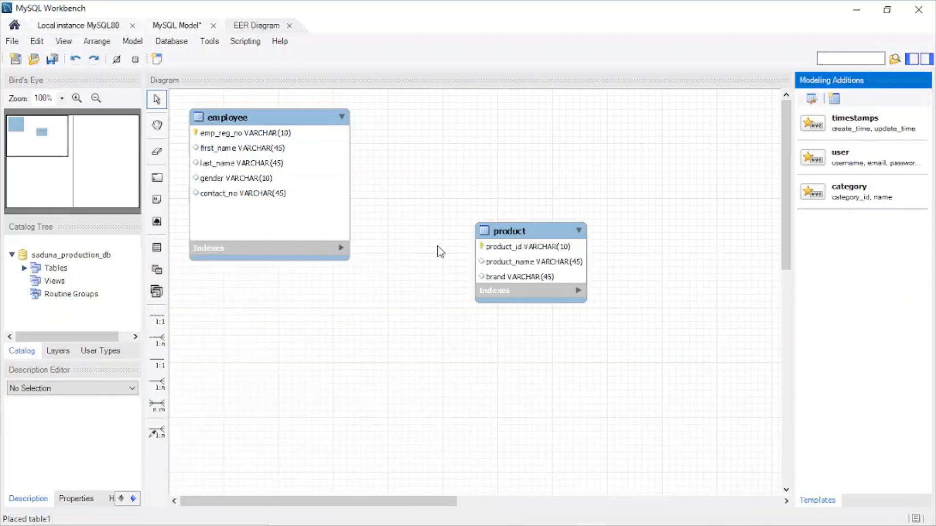
pyautogui.moveTo(498, 240); pyautogui.dragTo(421, 130)
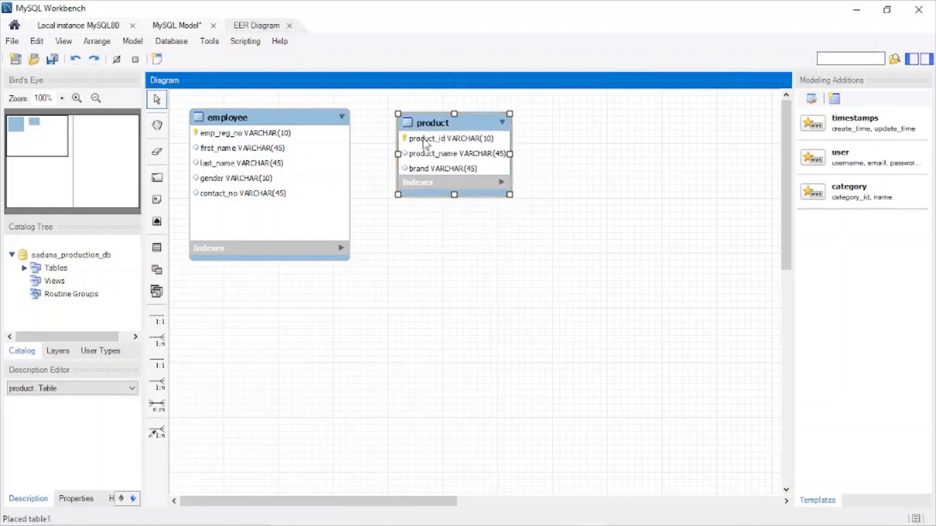
pyautogui.click(518, 207)
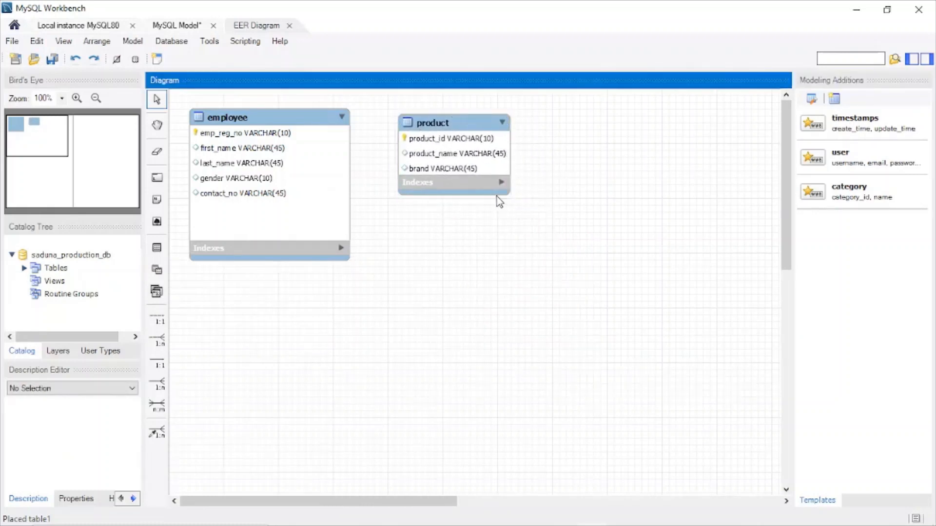